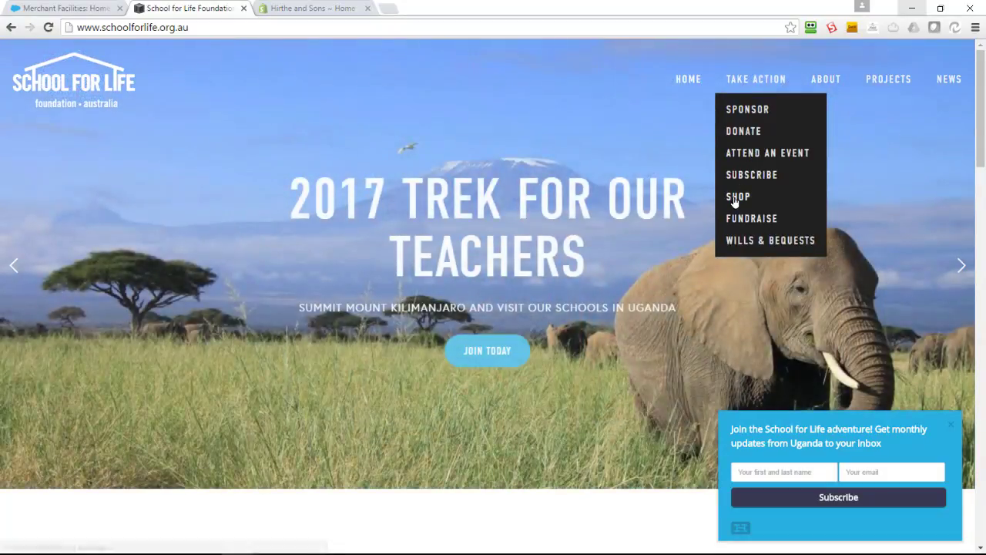
Open the School for Life shop and view the Piglet product among the 'Gifts with Impact'
{"action": "left_click", "coordinate": [734, 198]}
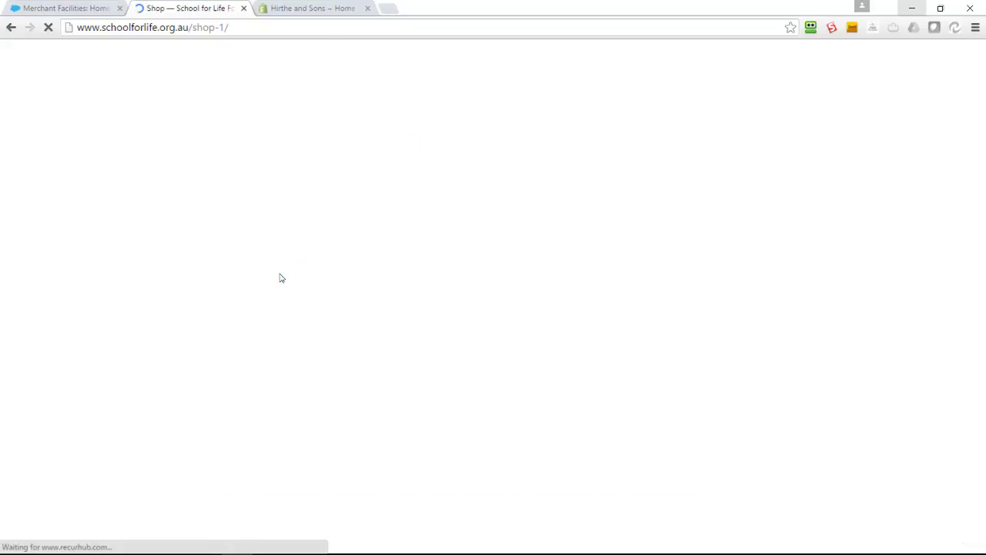
{"action": "scroll", "coordinate": [281, 279], "scroll_direction": "down", "scroll_amount": 10}
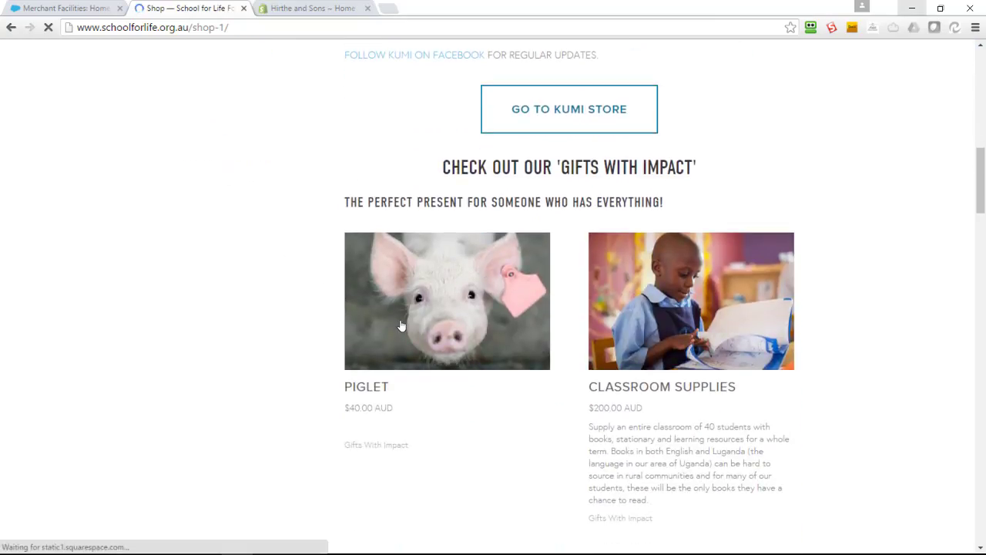
{"action": "left_click", "coordinate": [321, 262]}
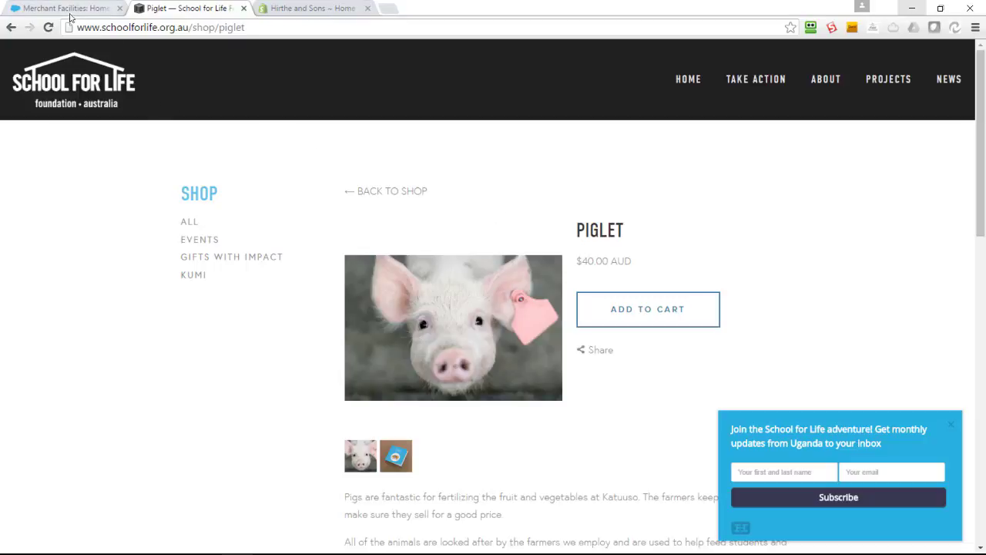
Switch to Salesforce and open the 1. Online Payment form from the complete payment forms list of the primary DEMO FACILITY merchant facility
{"action": "left_click", "coordinate": [49, 10]}
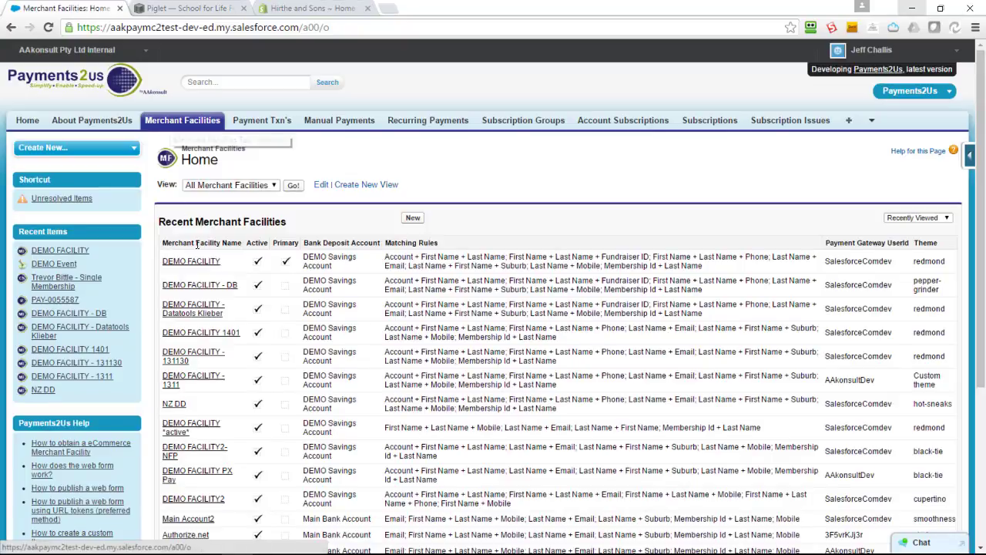
{"action": "left_click", "coordinate": [179, 264]}
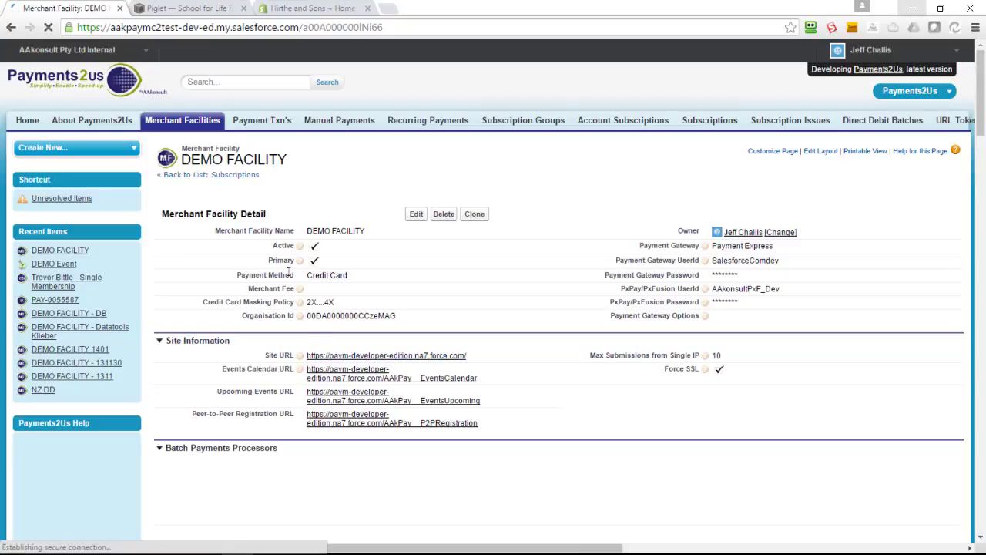
{"action": "left_click", "coordinate": [324, 188]}
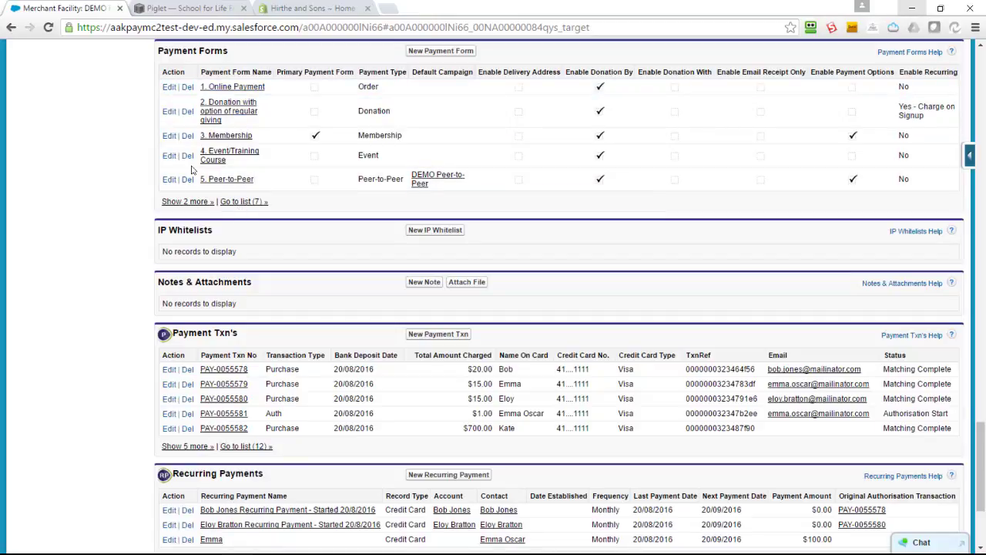
{"action": "left_click", "coordinate": [240, 205]}
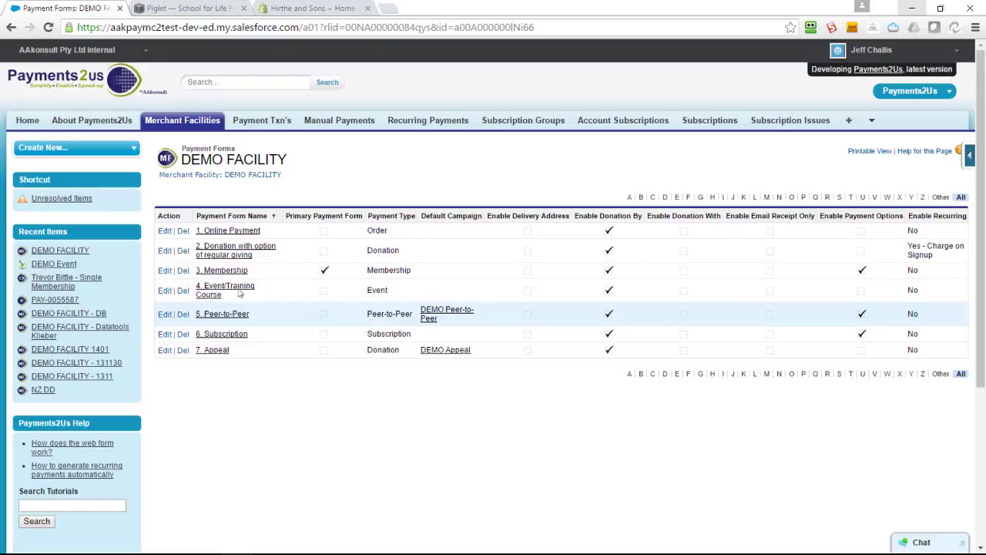
{"action": "left_click", "coordinate": [233, 230]}
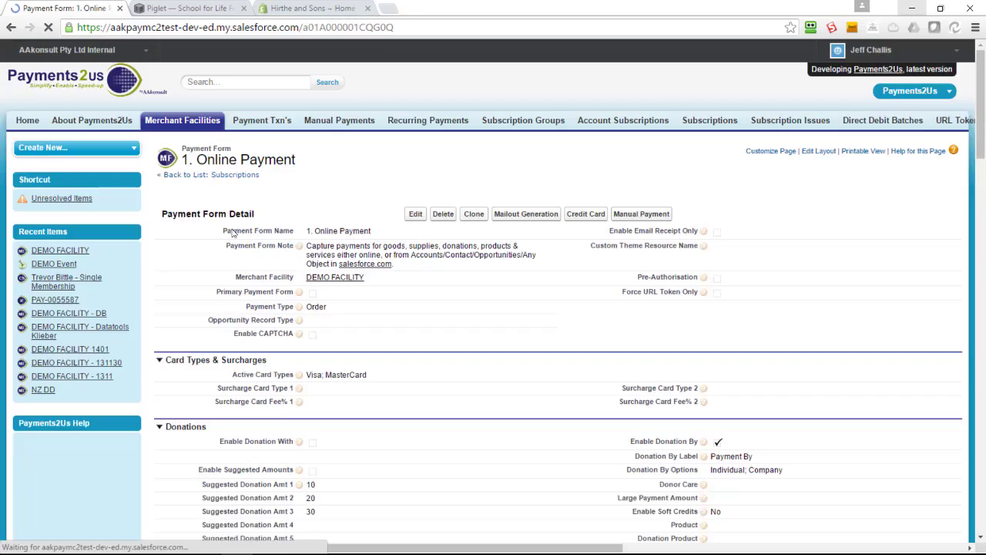
Copy the Shopify Webhook URL from the payment form's Orders/Supplies/Payments section
{"action": "scroll", "coordinate": [244, 262], "scroll_direction": "down", "scroll_amount": 3}
{"action": "scroll", "coordinate": [244, 274], "scroll_direction": "down", "scroll_amount": 4}
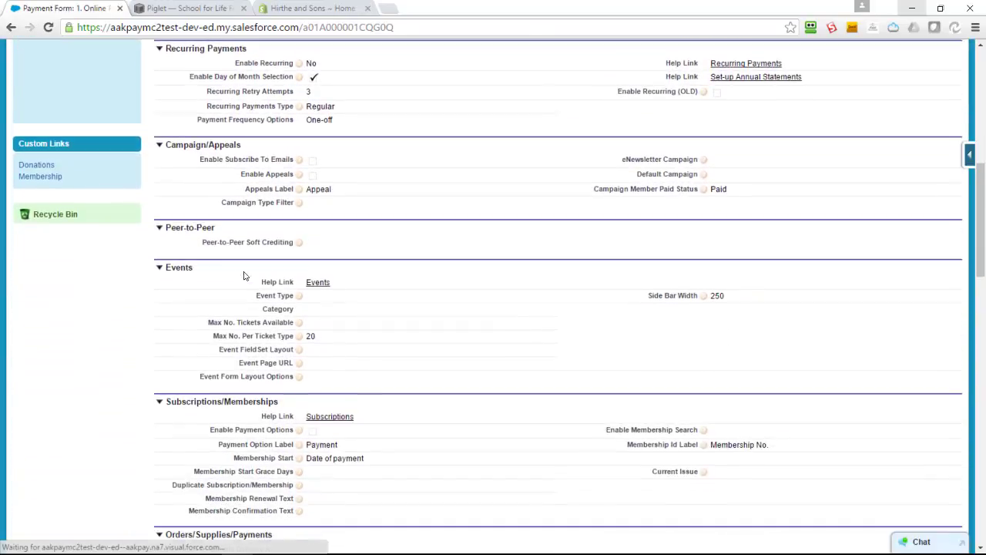
{"action": "scroll", "coordinate": [244, 276], "scroll_direction": "down", "scroll_amount": 3}
{"action": "scroll", "coordinate": [245, 276], "scroll_direction": "down", "scroll_amount": 1}
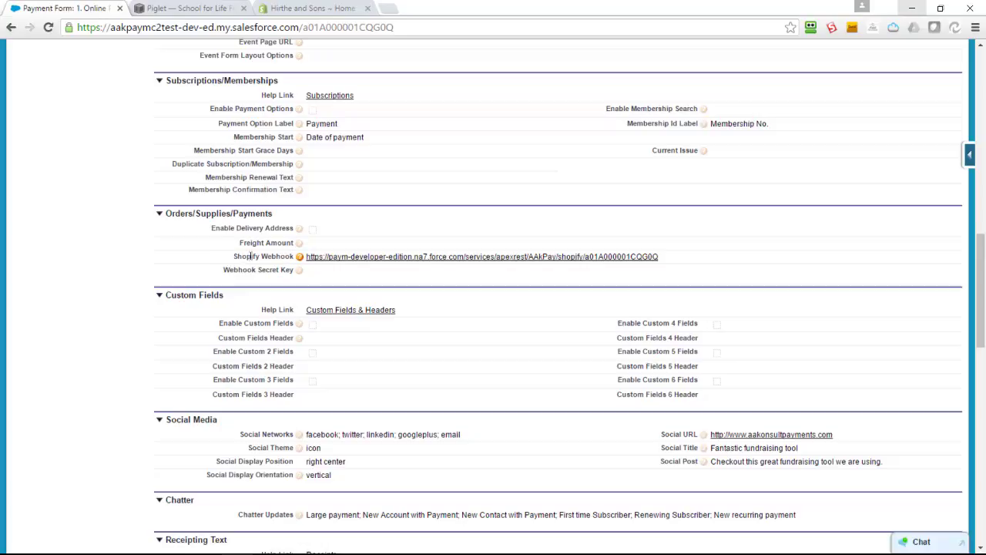
{"action": "left_click_drag", "start_coordinate": [682, 259], "coordinate": [307, 259]}
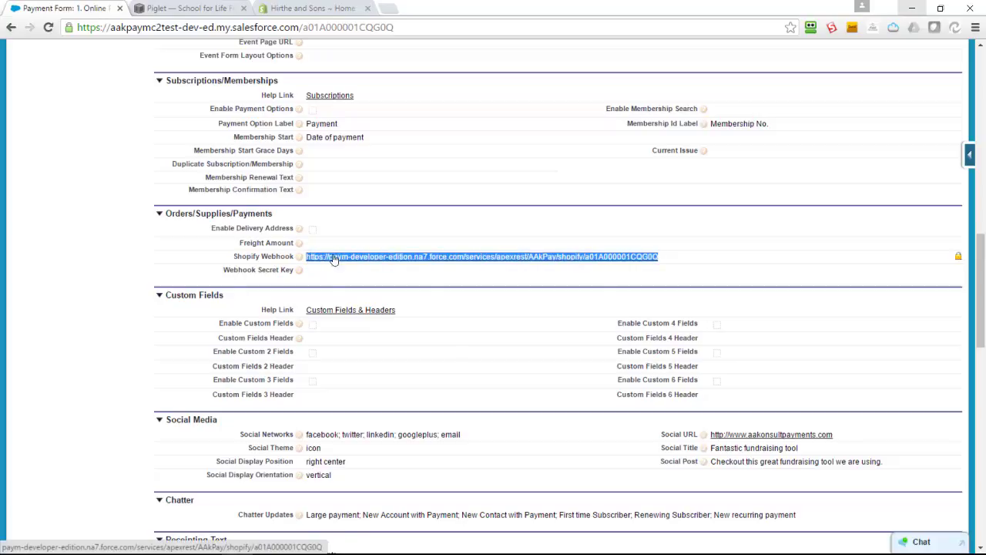
{"action": "right_click", "coordinate": [332, 260]}
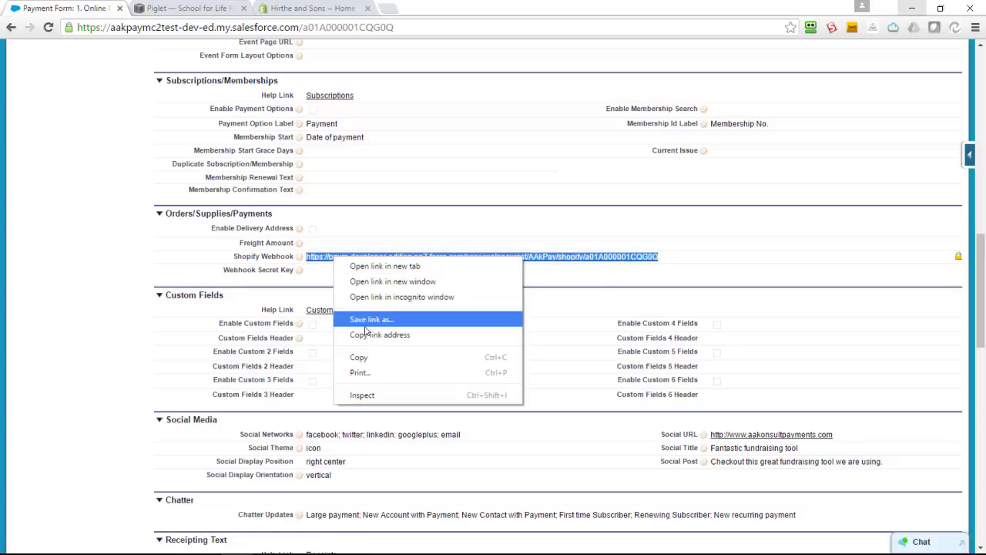
{"action": "left_click", "coordinate": [360, 357]}
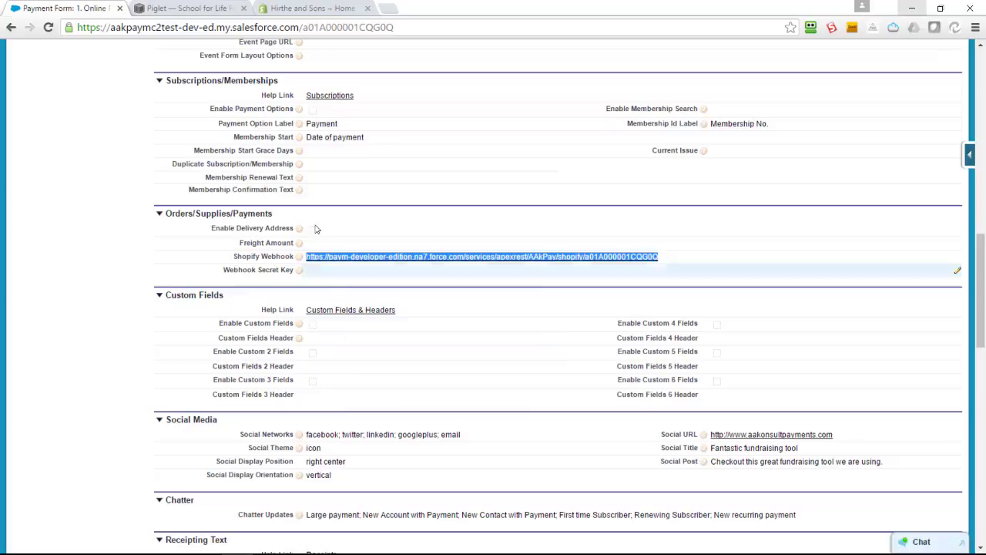
Switch to the Shopify admin and open the Webhooks section of the store's notification settings
{"action": "left_click", "coordinate": [286, 10]}
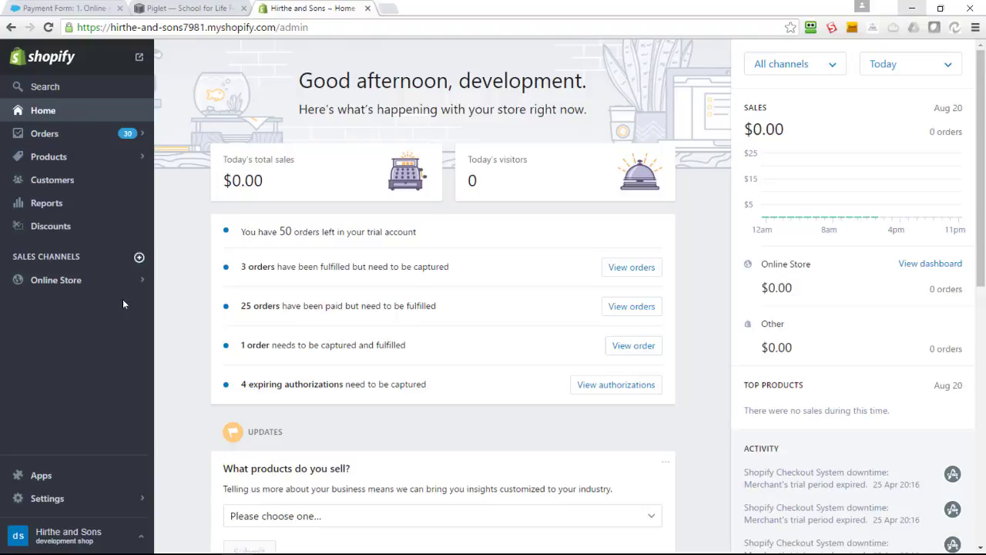
{"action": "left_click", "coordinate": [47, 499]}
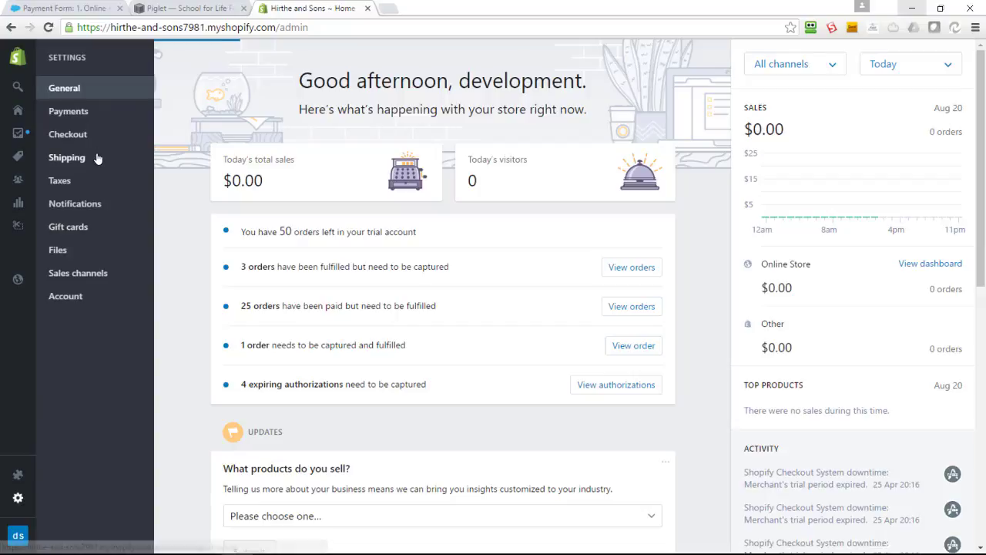
{"action": "left_click", "coordinate": [85, 205]}
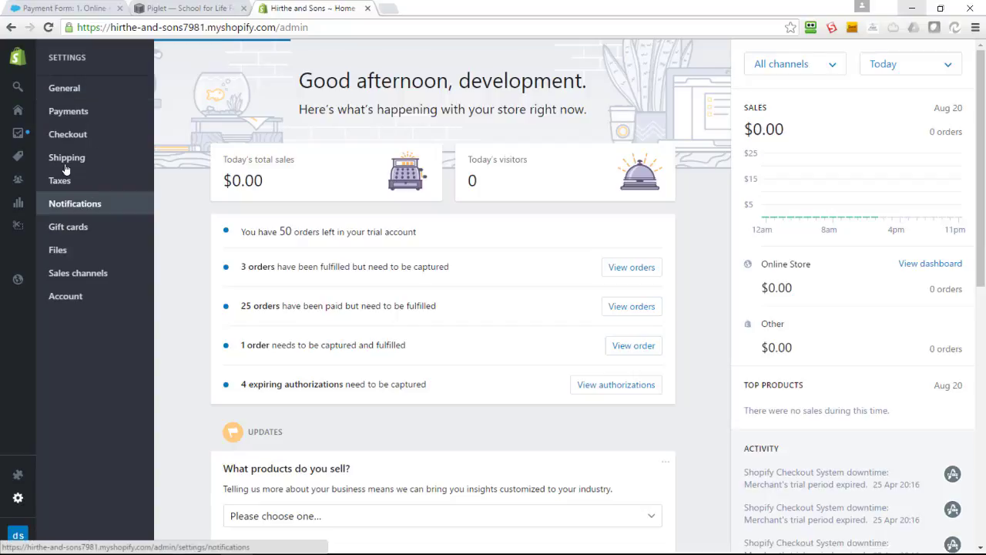
{"action": "scroll", "coordinate": [307, 279], "scroll_direction": "down", "scroll_amount": 5}
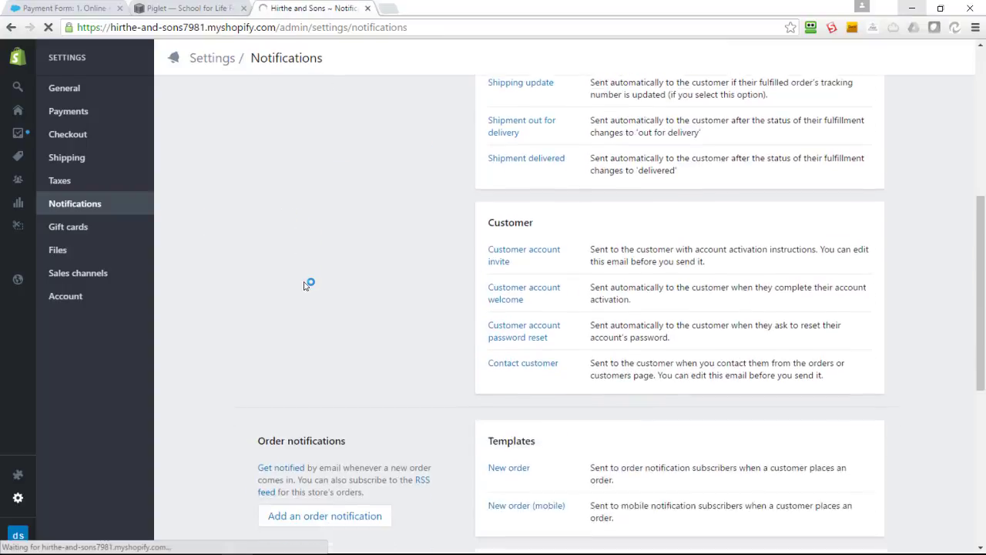
{"action": "scroll", "coordinate": [307, 283], "scroll_direction": "down", "scroll_amount": 5}
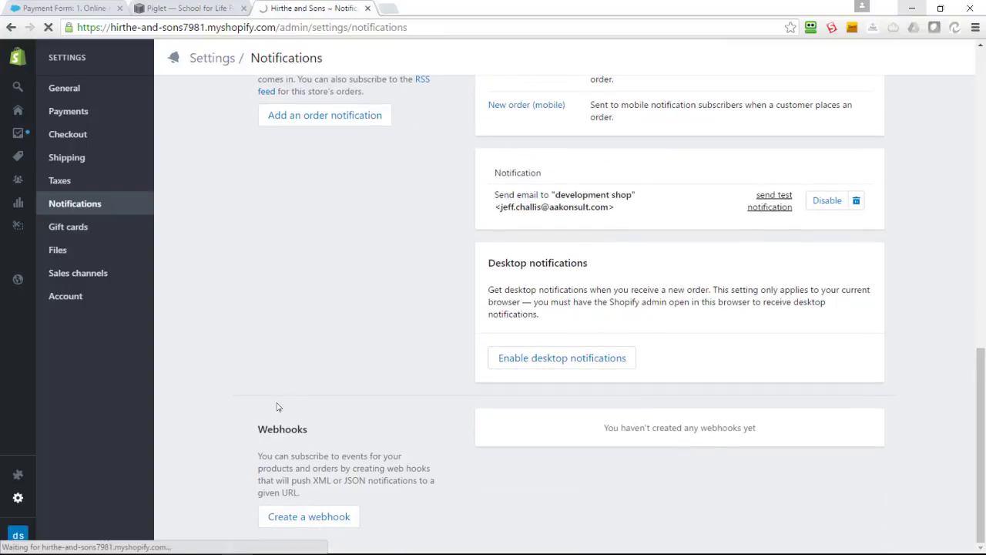
Create and save a JSON webhook for the Order payment event, using the copied Shopify Webhook URL
{"action": "left_click", "coordinate": [290, 518]}
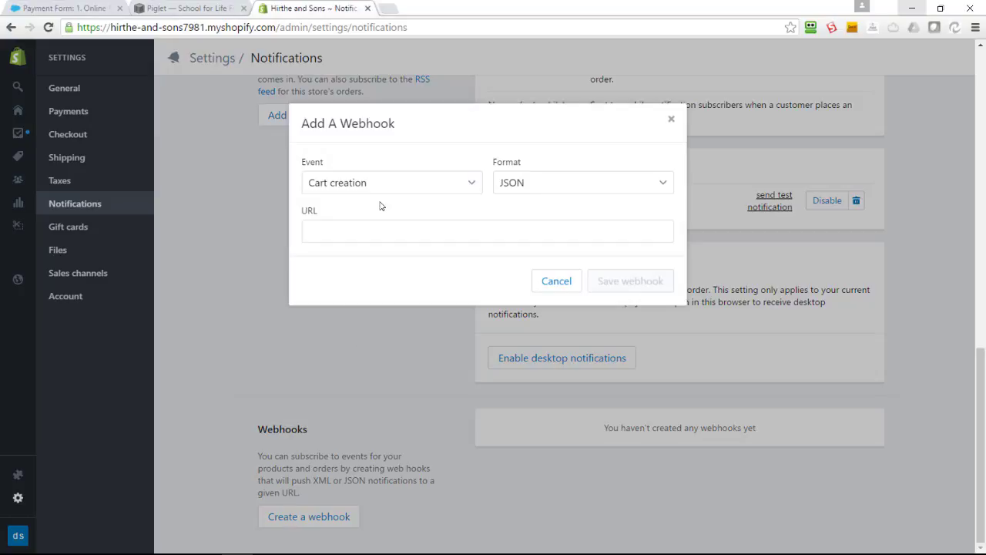
{"action": "left_click", "coordinate": [385, 191]}
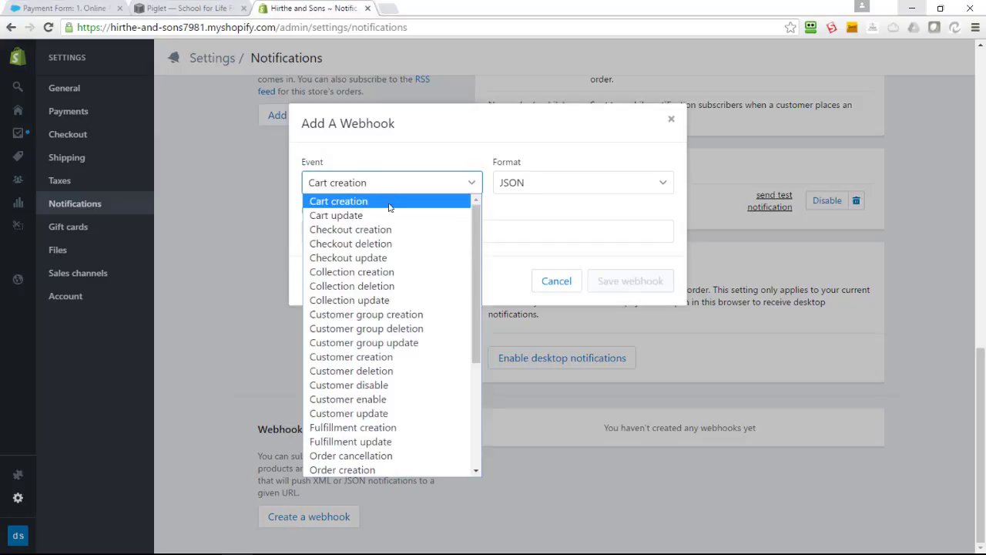
{"action": "scroll", "coordinate": [405, 368], "scroll_direction": "down", "scroll_amount": 3}
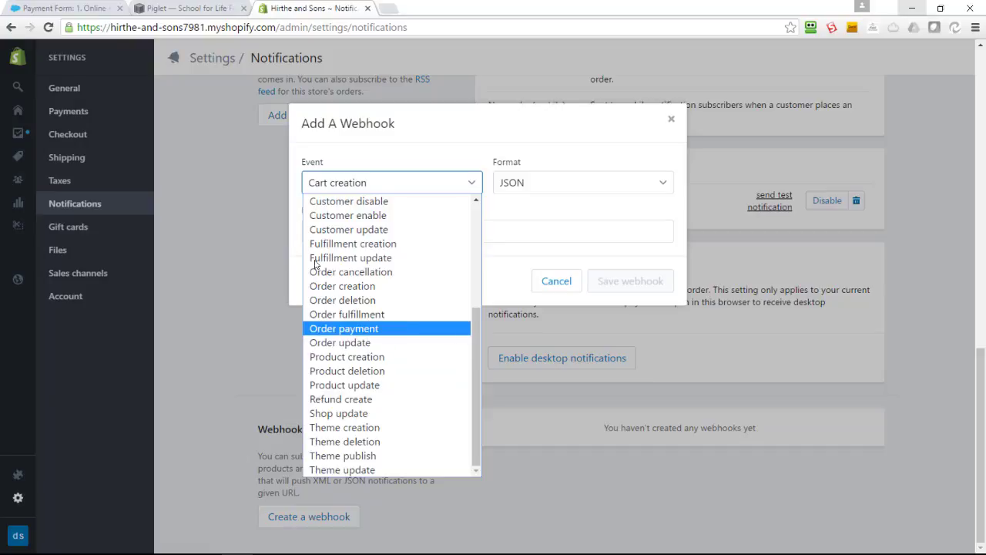
{"action": "left_click", "coordinate": [393, 329]}
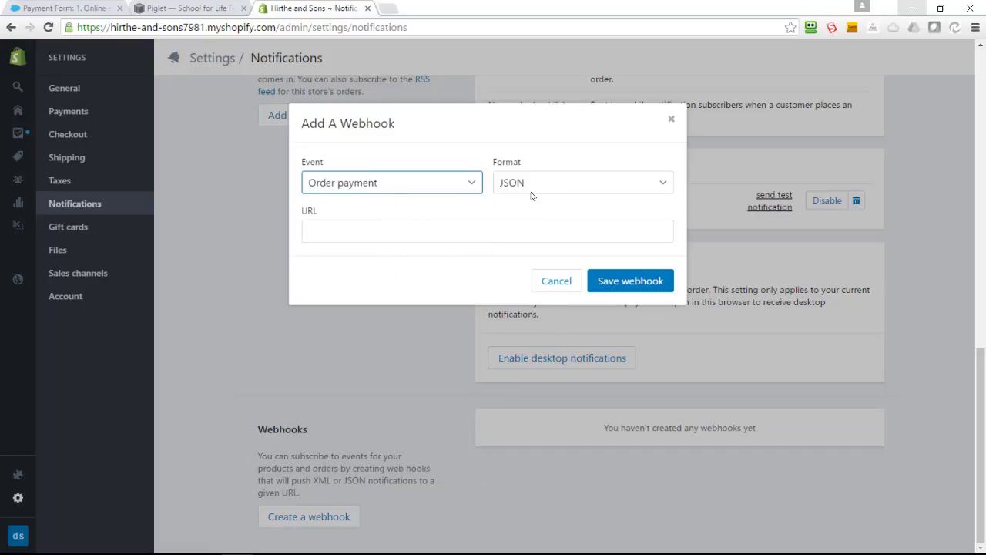
{"action": "left_click", "coordinate": [346, 234]}
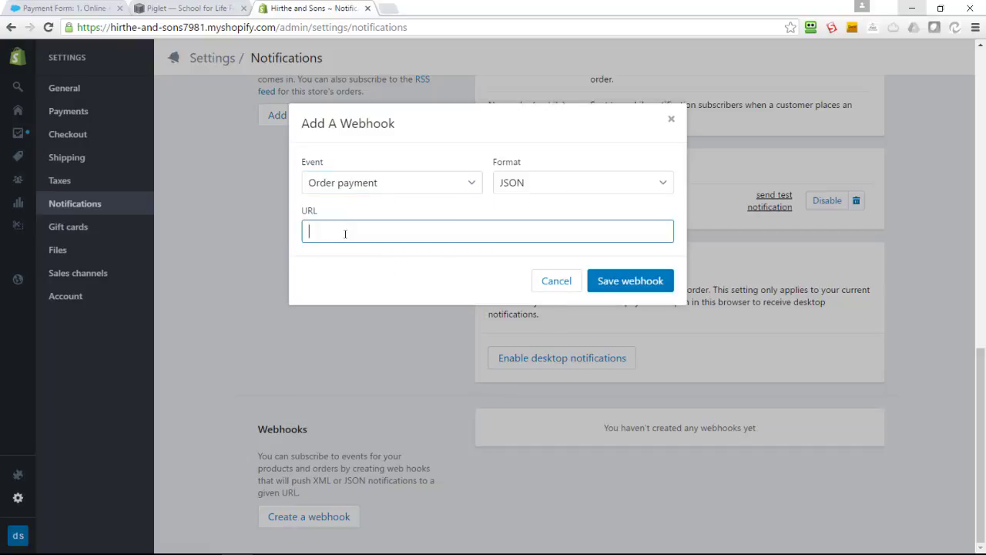
{"action": "key", "text": "ctrl+v"}
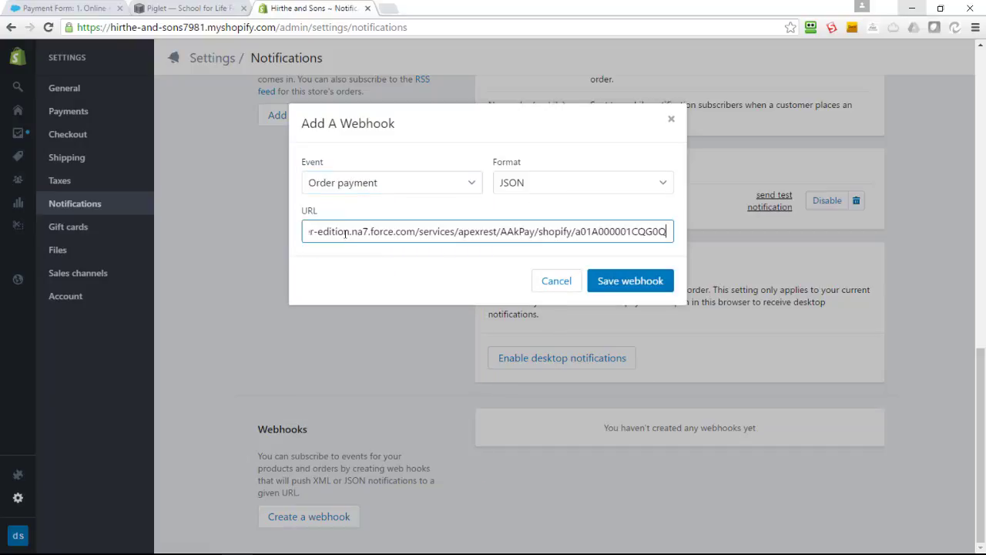
{"action": "left_click", "coordinate": [626, 282]}
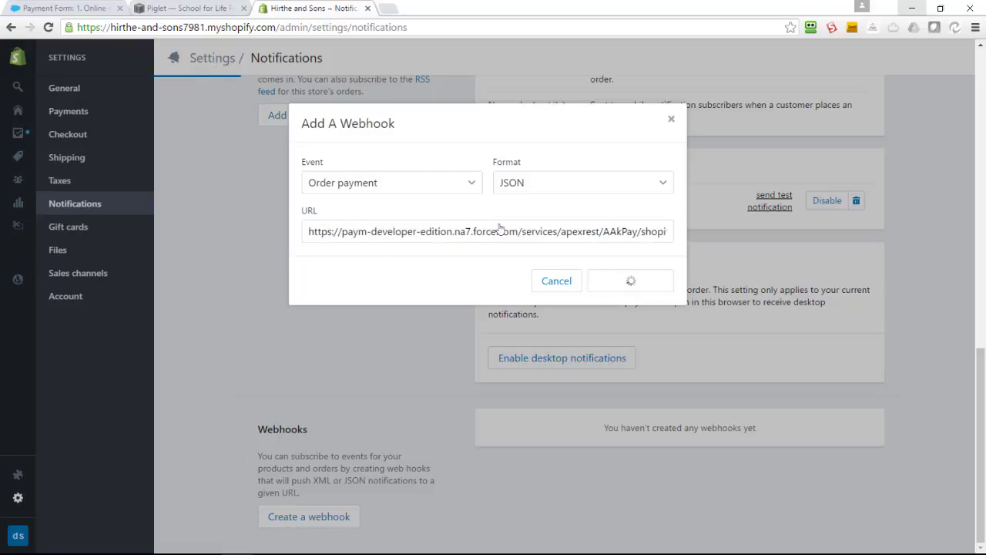
Copy the webhook signing key from Shopify into the Webhook Secret Key field of the Salesforce payment form and save the form
{"action": "scroll", "coordinate": [537, 322], "scroll_direction": "down", "scroll_amount": 2}
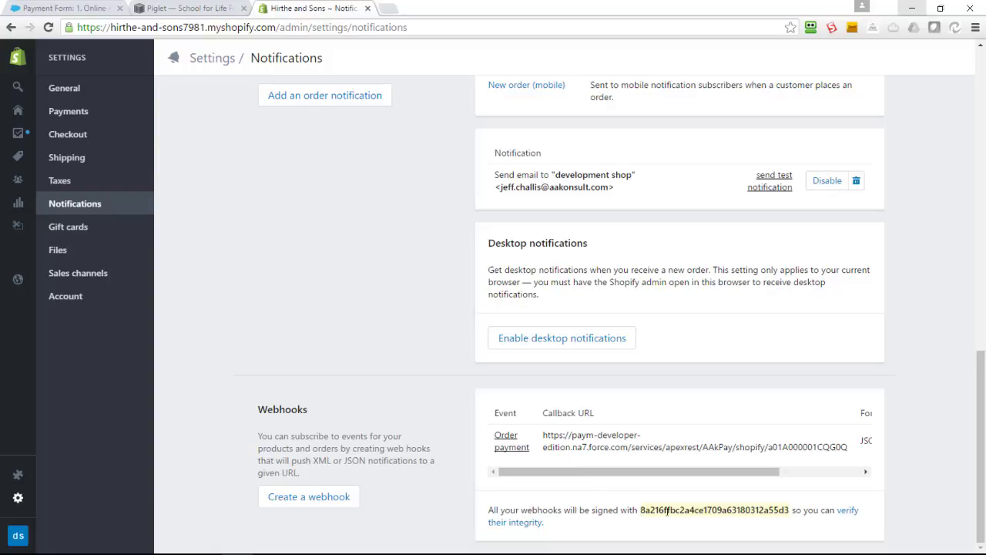
{"action": "left_click_drag", "start_coordinate": [639, 510], "coordinate": [790, 510]}
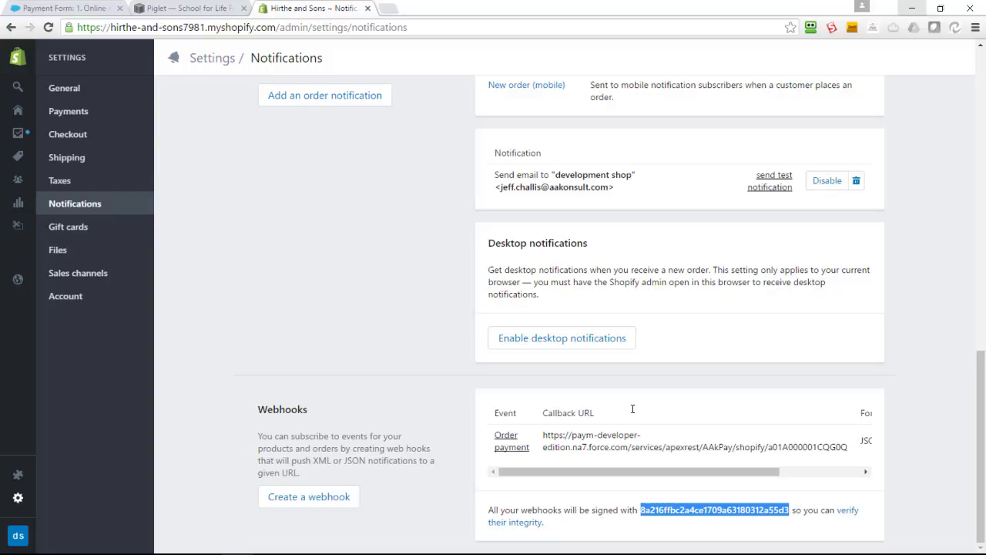
{"action": "left_click", "coordinate": [63, 11]}
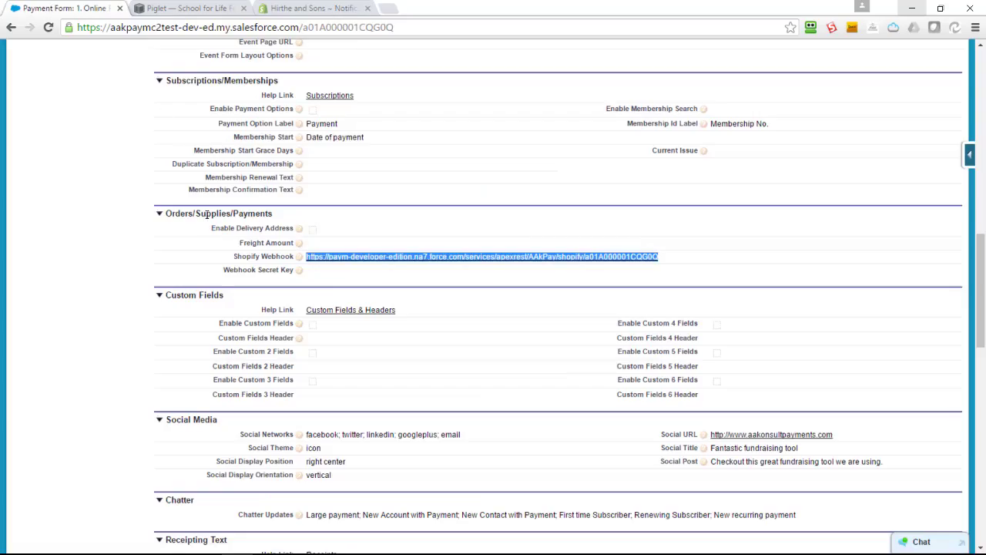
{"action": "left_click", "coordinate": [268, 220]}
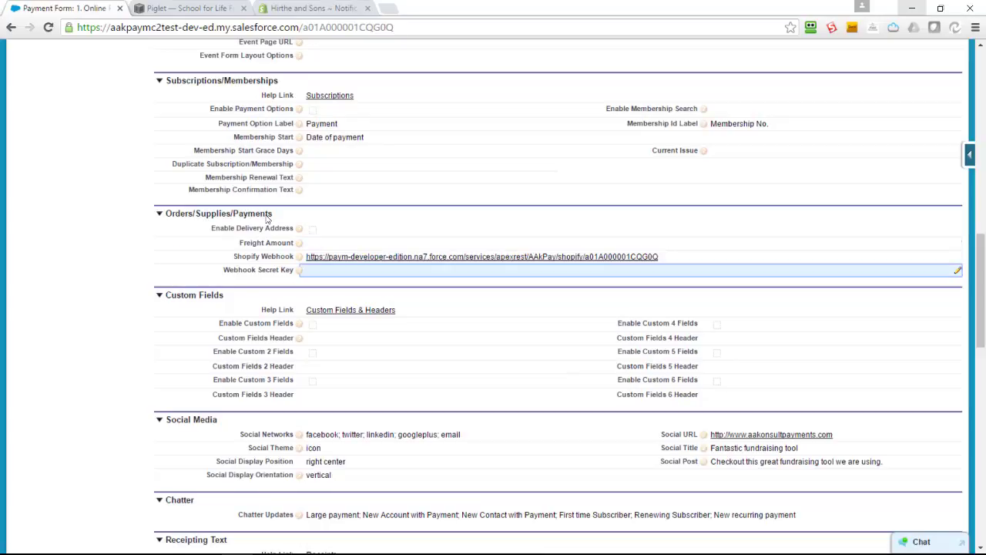
{"action": "double_click", "coordinate": [370, 269]}
{"action": "key", "text": "ctrl+v"}
{"action": "left_click", "coordinate": [209, 280]}
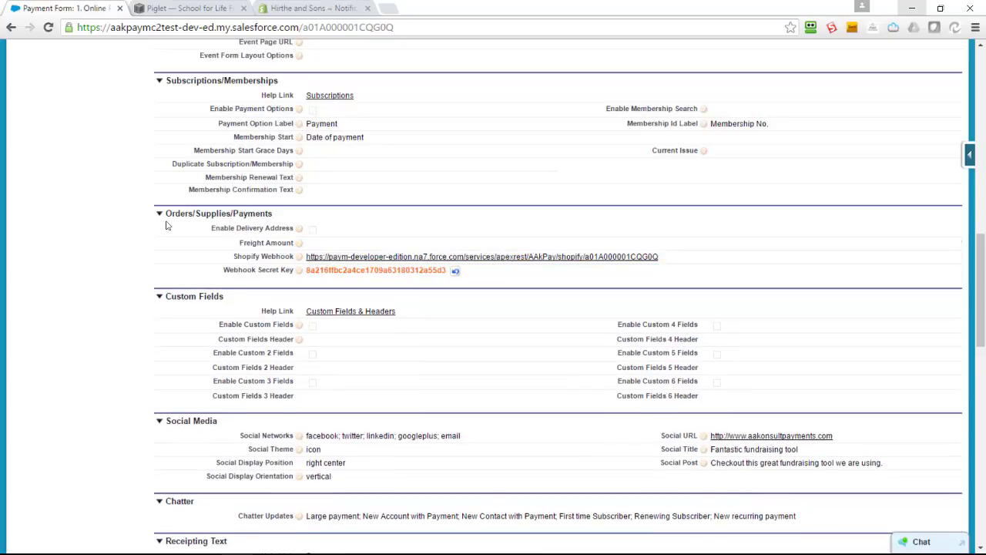
{"action": "scroll", "coordinate": [255, 291], "scroll_direction": "up", "scroll_amount": 15}
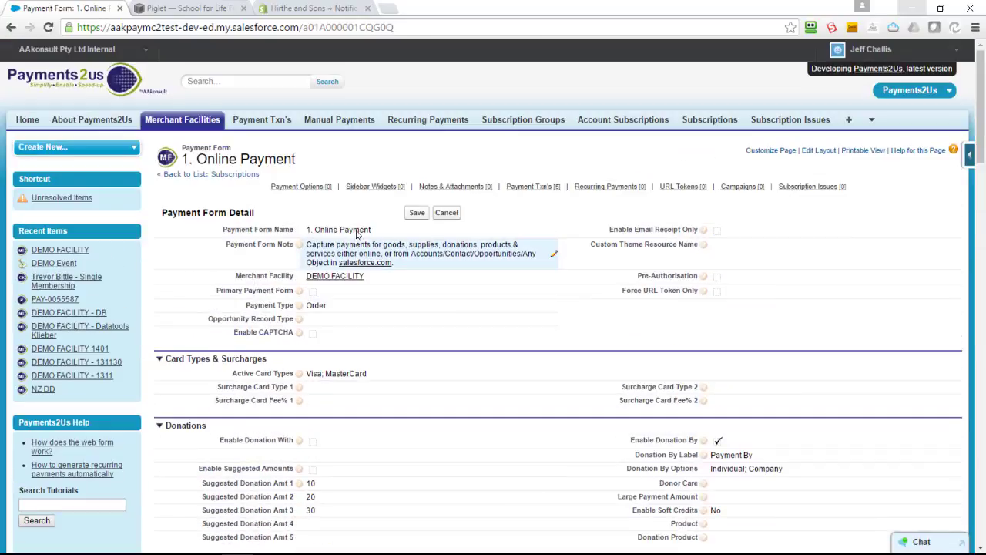
{"action": "left_click", "coordinate": [416, 212]}
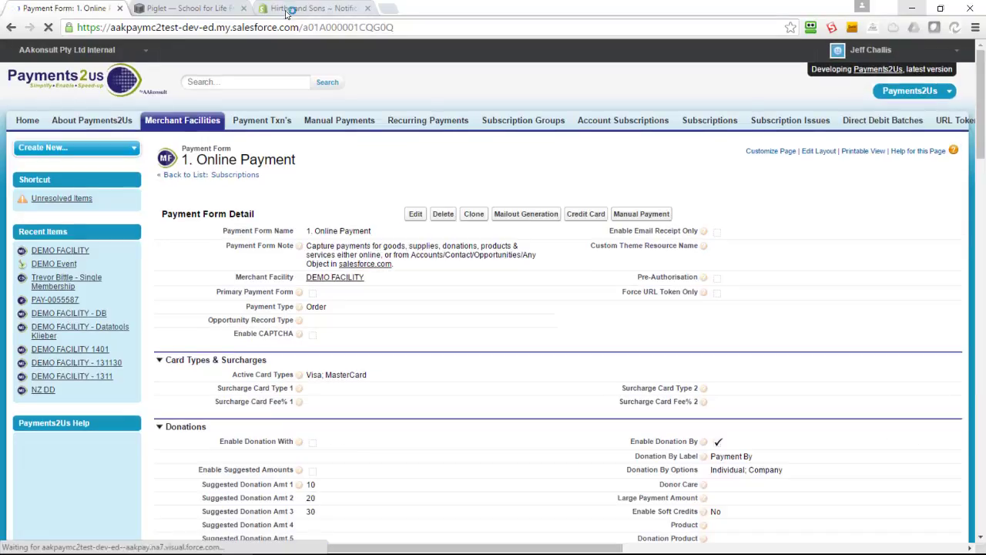
Return to the Shopify notification settings and send a test notification for the Order payment webhook
{"action": "left_click", "coordinate": [296, 9]}
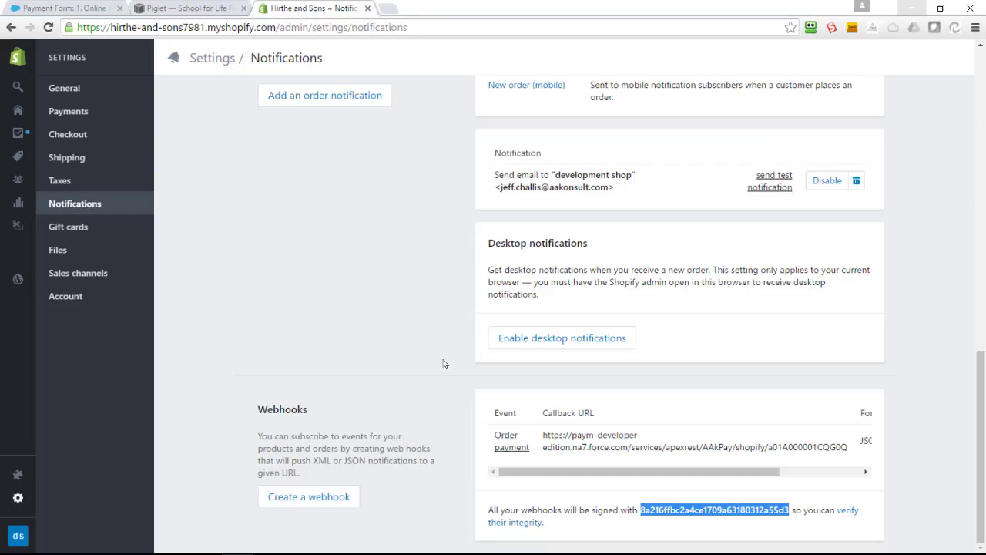
{"action": "left_click_drag", "start_coordinate": [756, 472], "coordinate": [844, 473]}
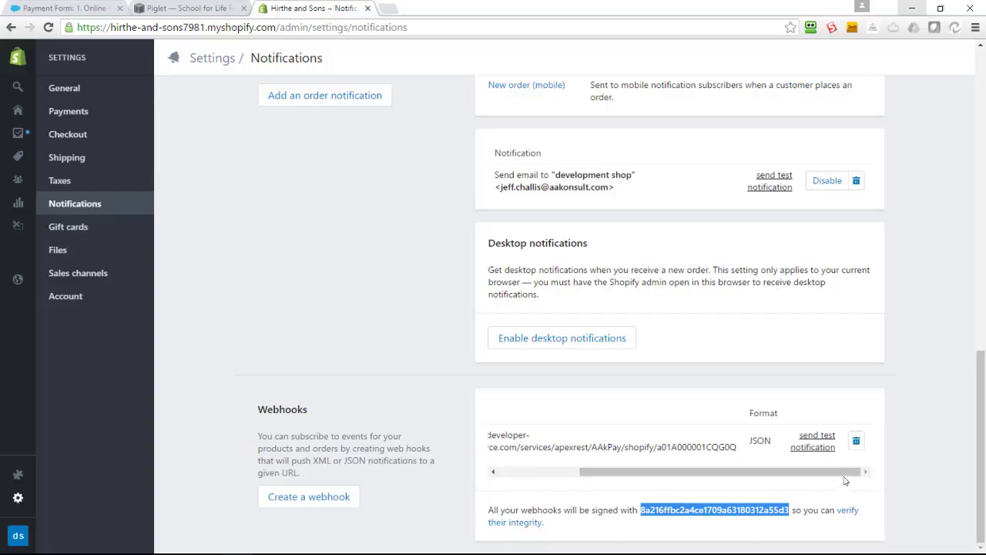
{"action": "left_click", "coordinate": [815, 441]}
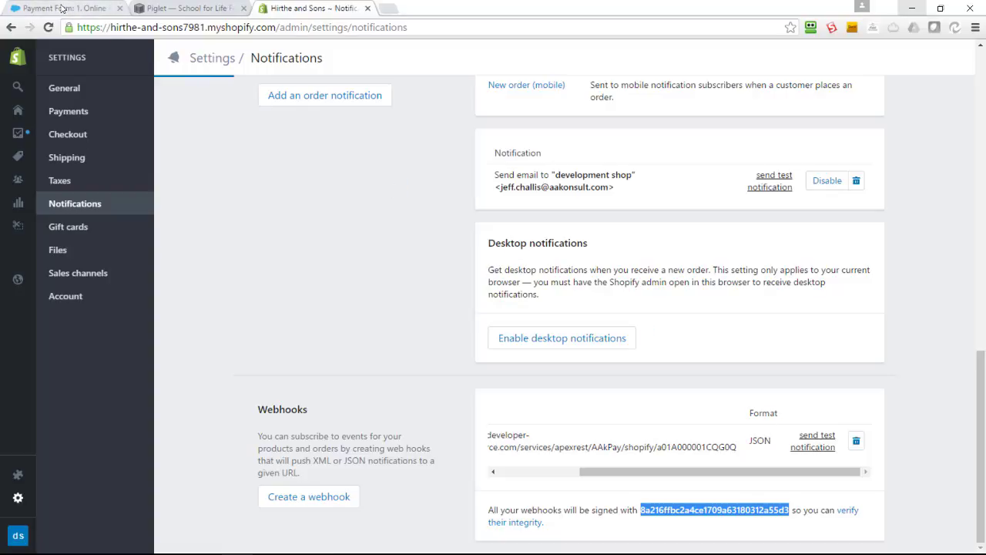
Switch to Salesforce, open Payment Txn's in a separate browser tab, and display a refreshed Today's Transactions list
{"action": "left_click", "coordinate": [62, 8]}
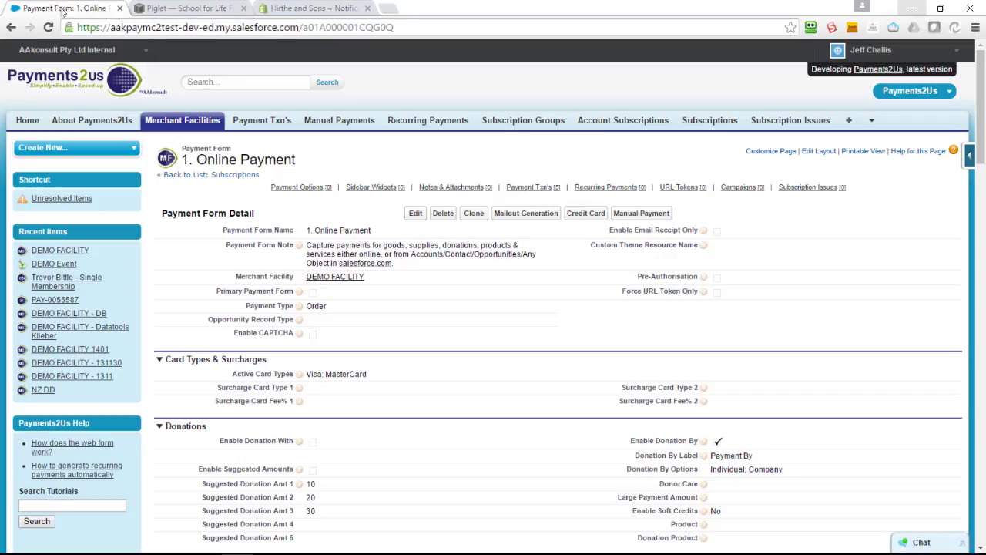
{"action": "right_click", "coordinate": [250, 121]}
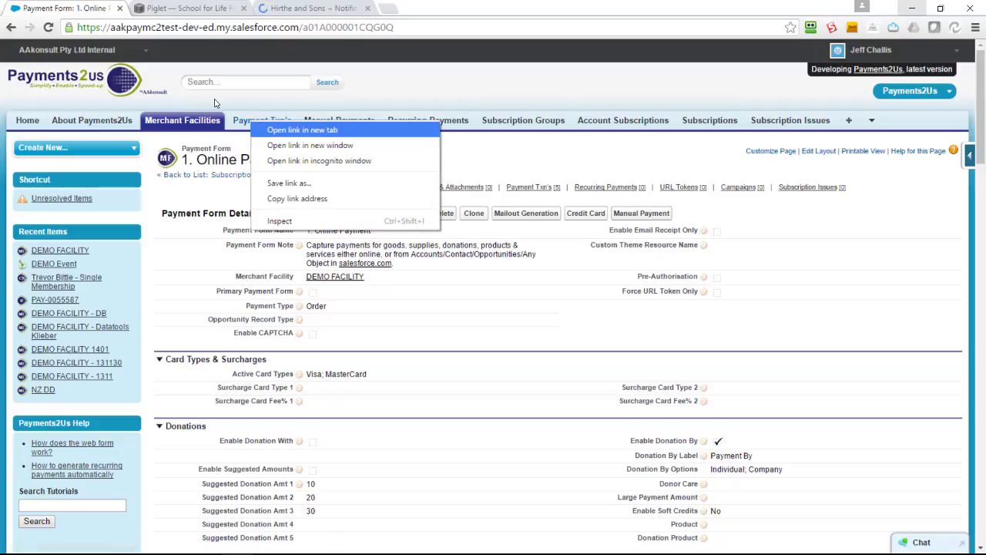
{"action": "key", "text": "Return"}
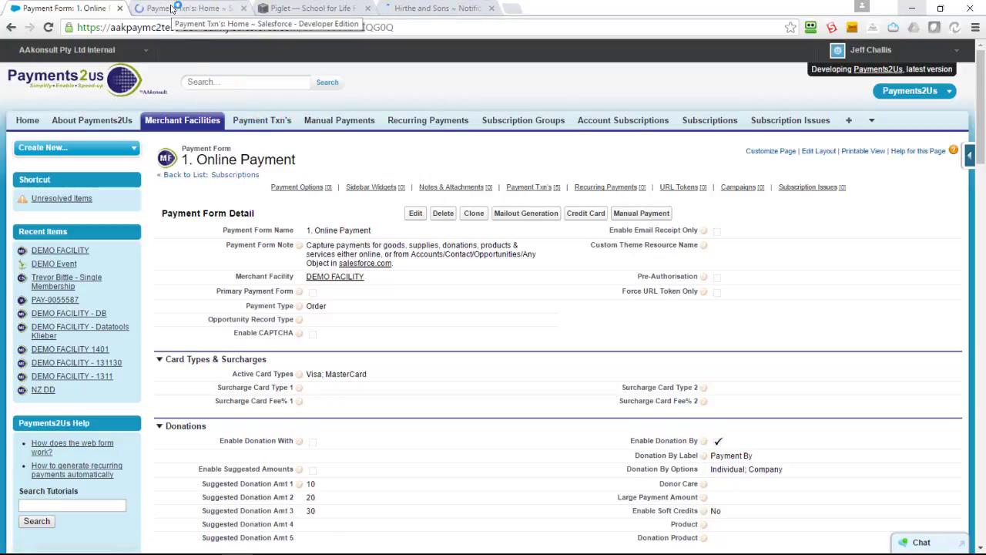
{"action": "left_click", "coordinate": [173, 7]}
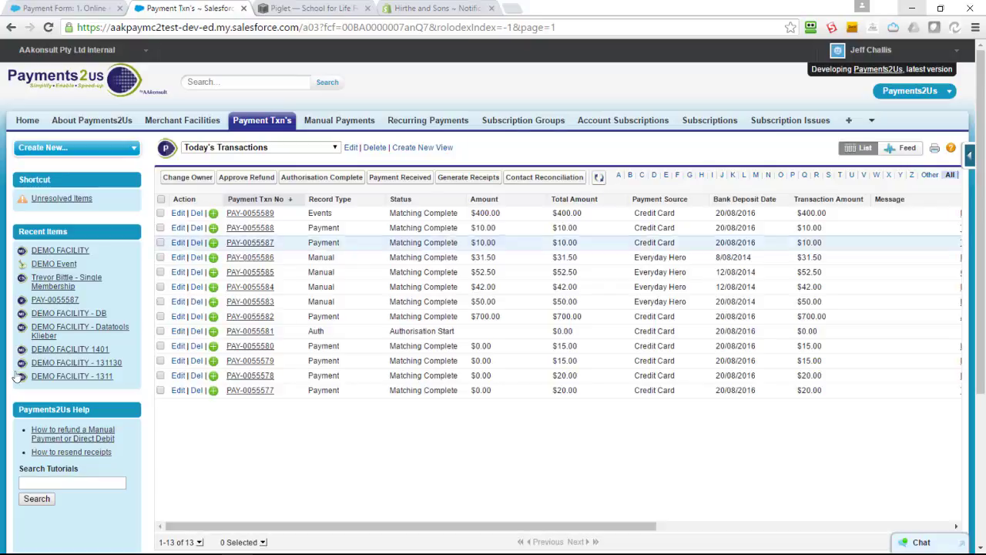
{"action": "left_click", "coordinate": [262, 121]}
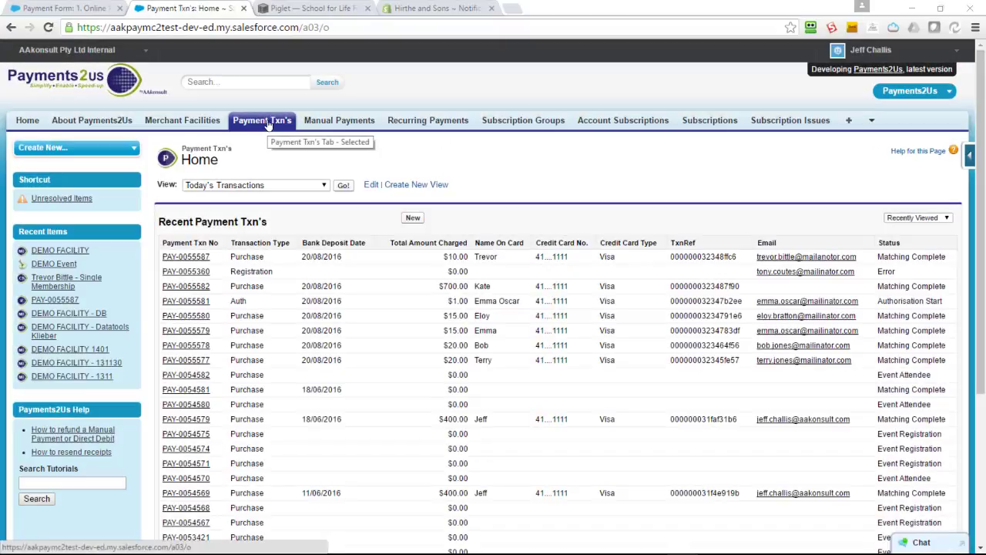
{"action": "left_click", "coordinate": [344, 186]}
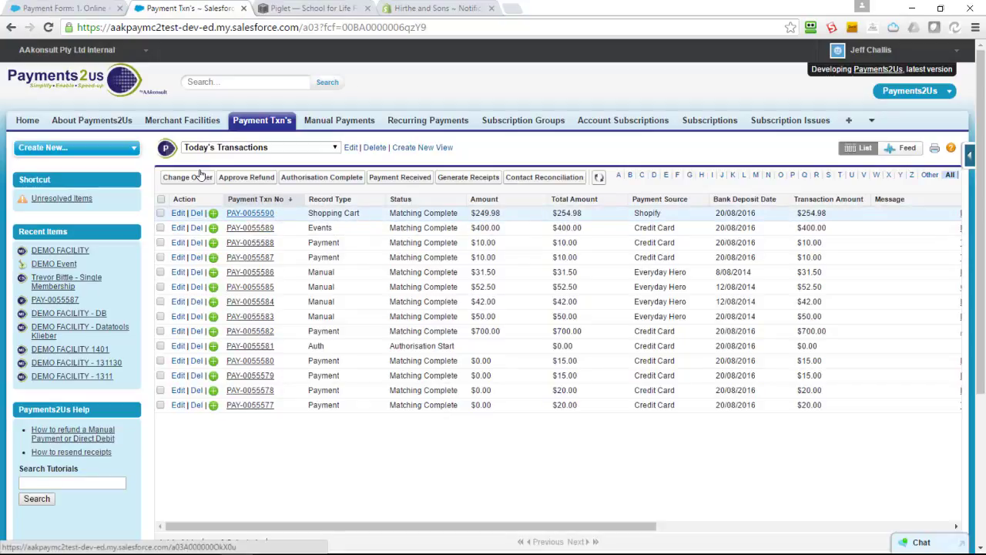
Open the Shopify shopping cart transaction and review its details from Status & Source through the Payment Items
{"action": "left_click", "coordinate": [251, 217]}
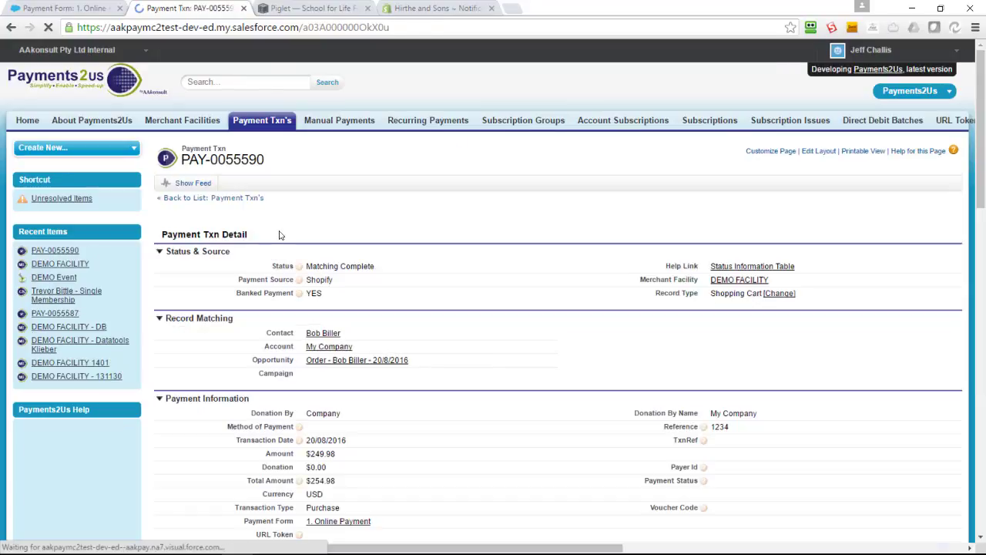
{"action": "scroll", "coordinate": [279, 236], "scroll_direction": "down", "scroll_amount": 1}
{"action": "scroll", "coordinate": [382, 296], "scroll_direction": "down", "scroll_amount": 6}
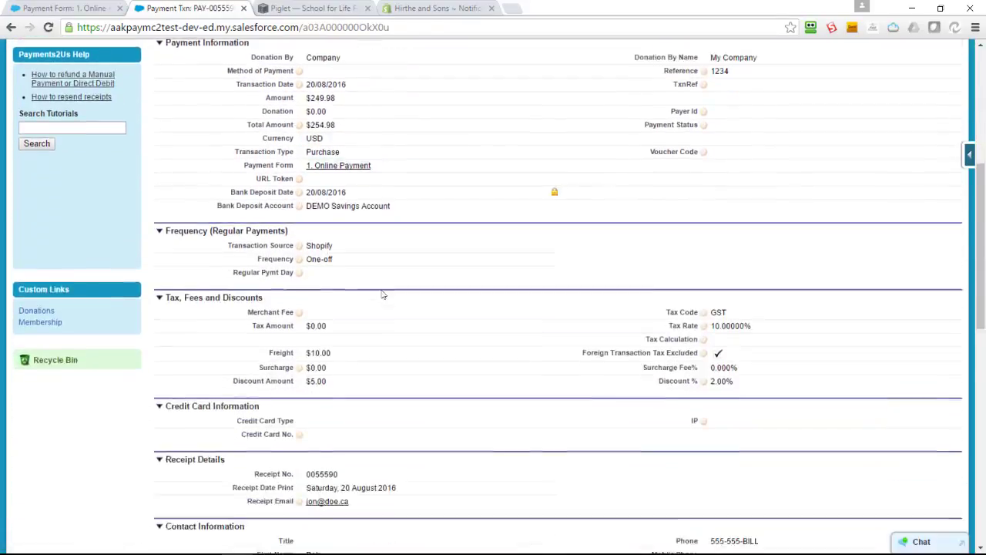
{"action": "scroll", "coordinate": [382, 295], "scroll_direction": "down", "scroll_amount": 4}
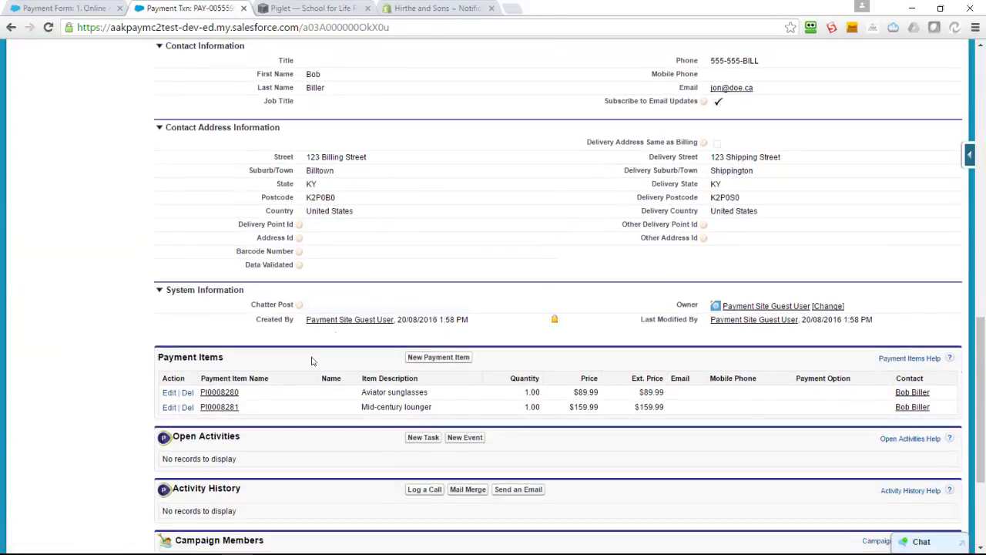